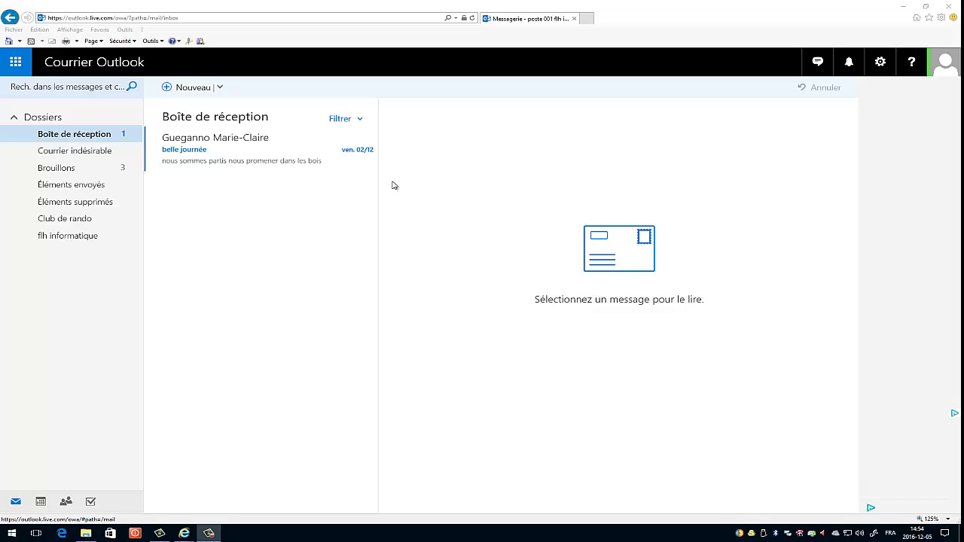
Step: Start a new message and open it in its own maximized window
{"action": "left_click", "coordinate": [189, 88]}
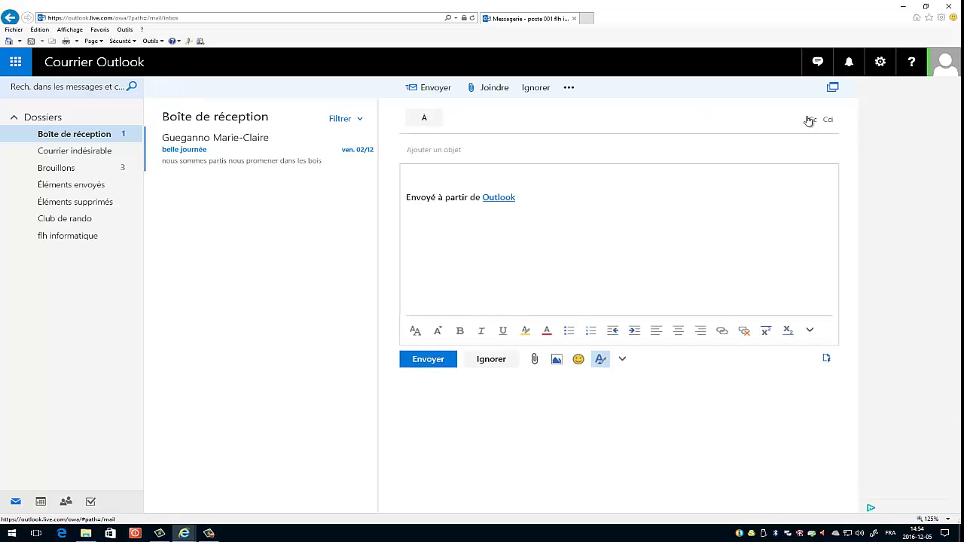
{"action": "left_click", "coordinate": [833, 88]}
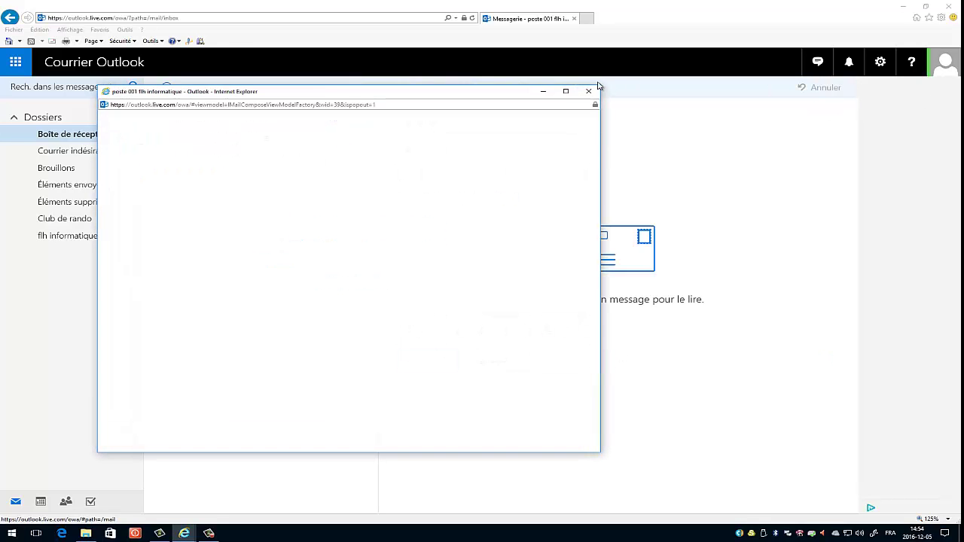
{"action": "left_click", "coordinate": [565, 92]}
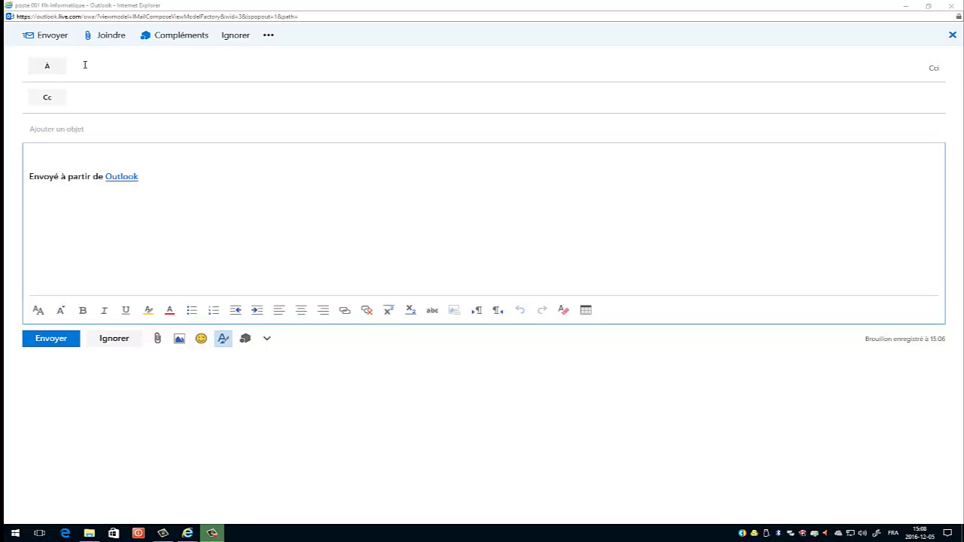
Step: Add the suggested contact with initials CD as the message's main recipient by searching for "c"
{"action": "left_click", "coordinate": [85, 65]}
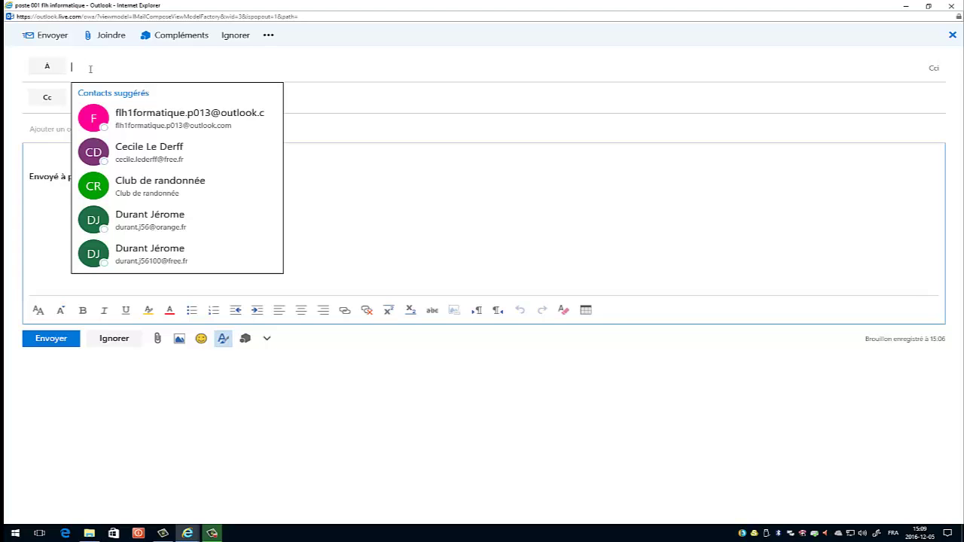
{"action": "type", "text": "c"}
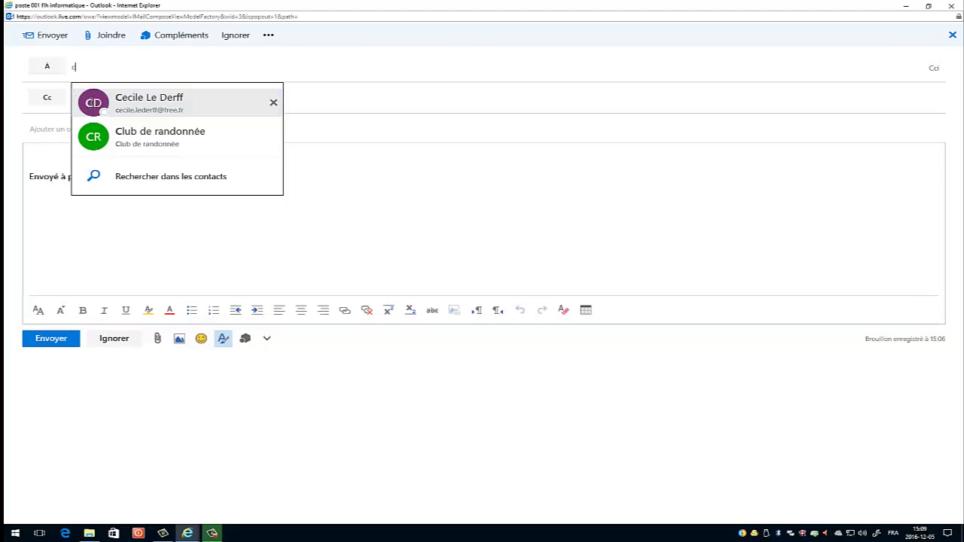
{"action": "left_click", "coordinate": [93, 103]}
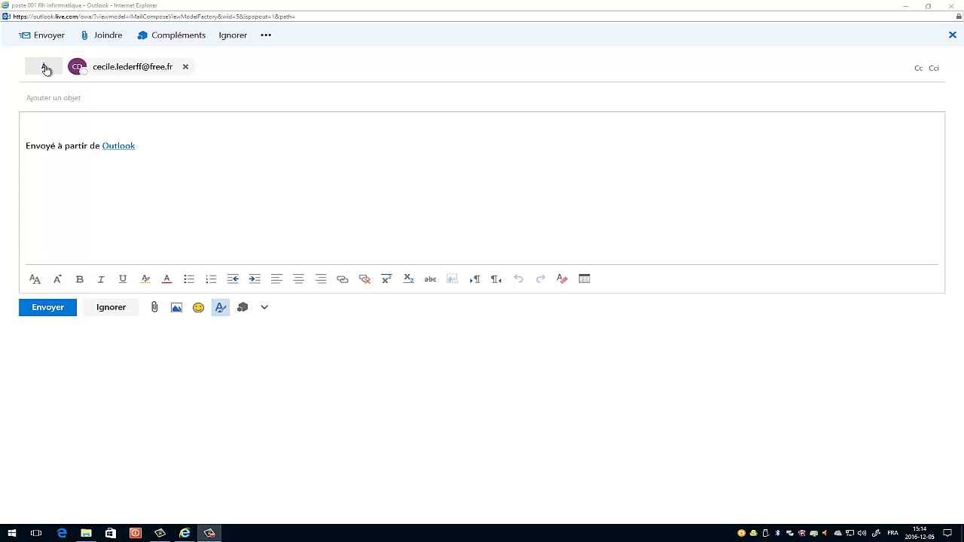
{"action": "left_click", "coordinate": [210, 67]}
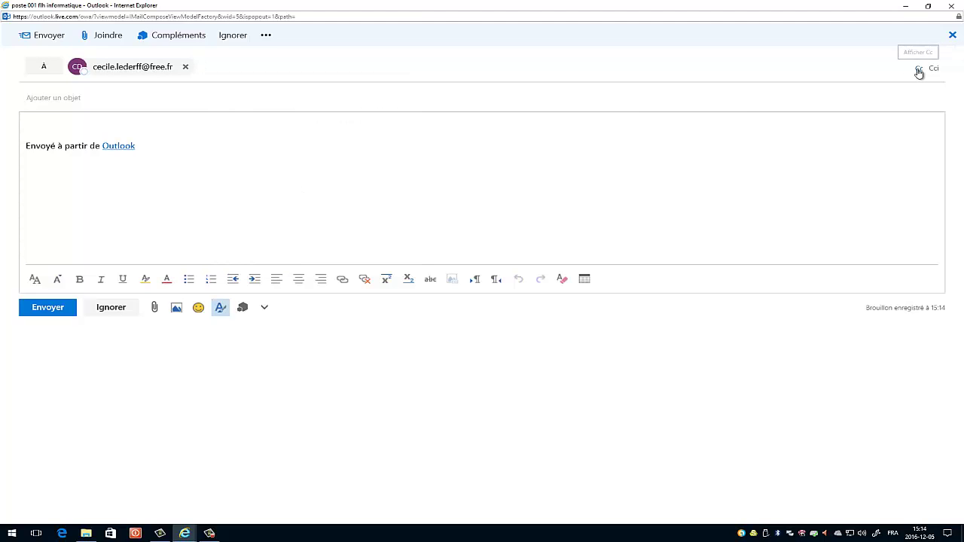
Step: Try putting the contacts with initials CD and YD on the Cc line instead of the To line, and clear both
{"action": "left_click", "coordinate": [918, 69]}
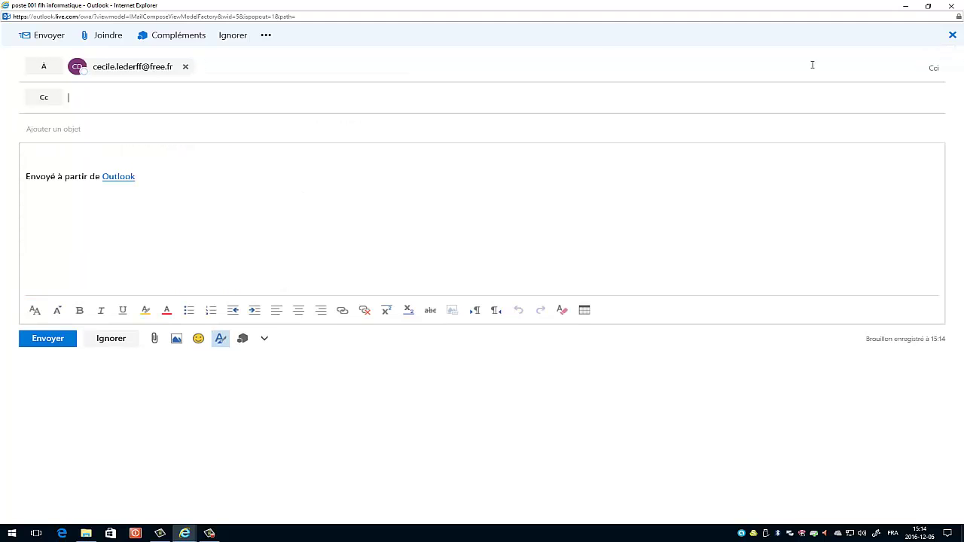
{"action": "left_click", "coordinate": [188, 68]}
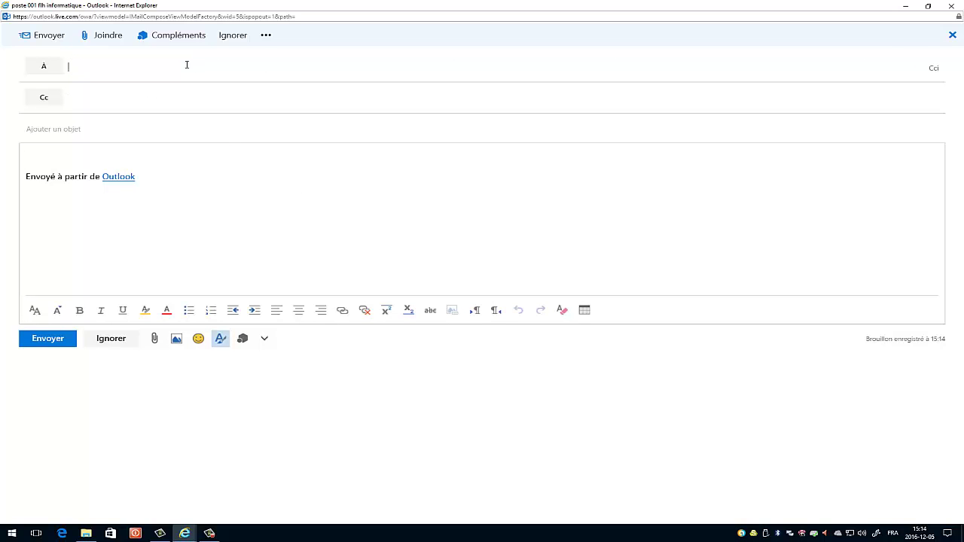
{"action": "left_click", "coordinate": [79, 99]}
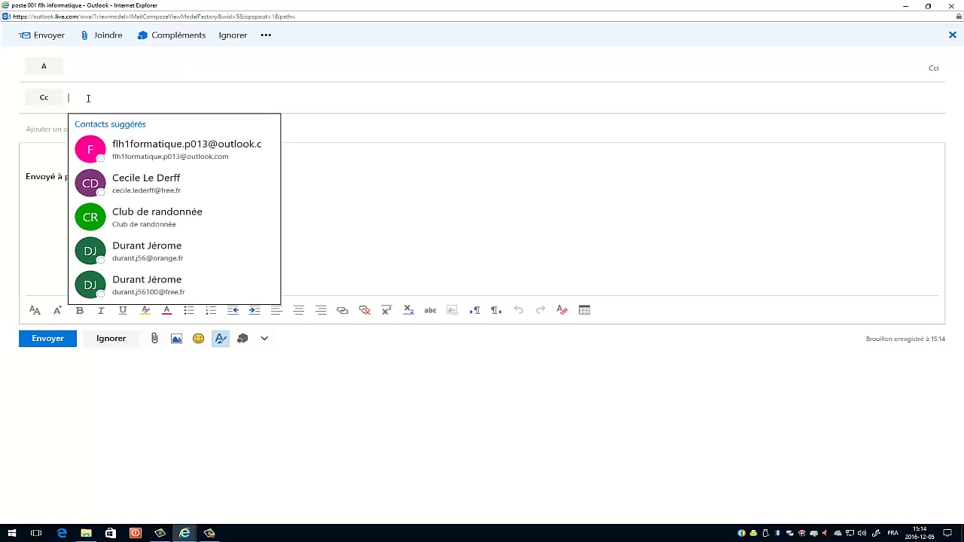
{"action": "left_click", "coordinate": [89, 183]}
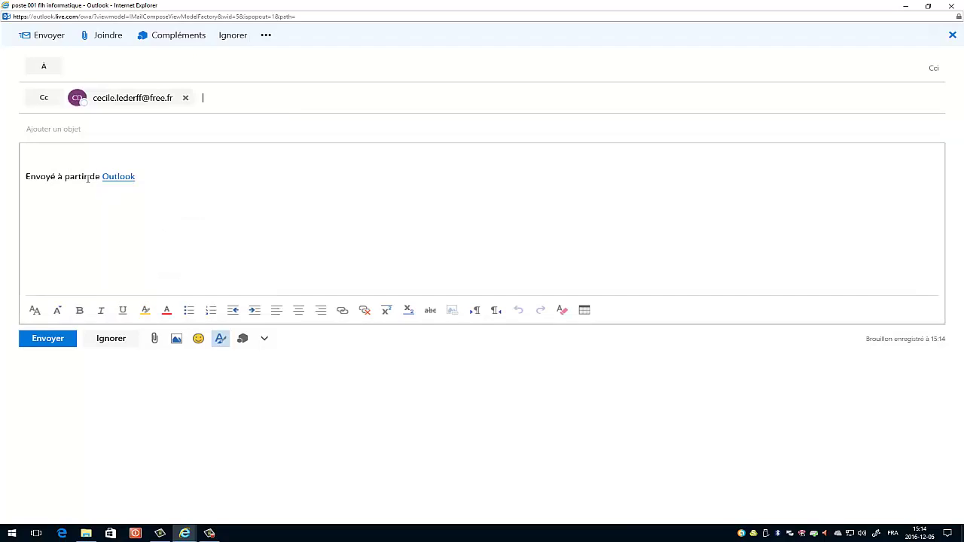
{"action": "left_click", "coordinate": [223, 104]}
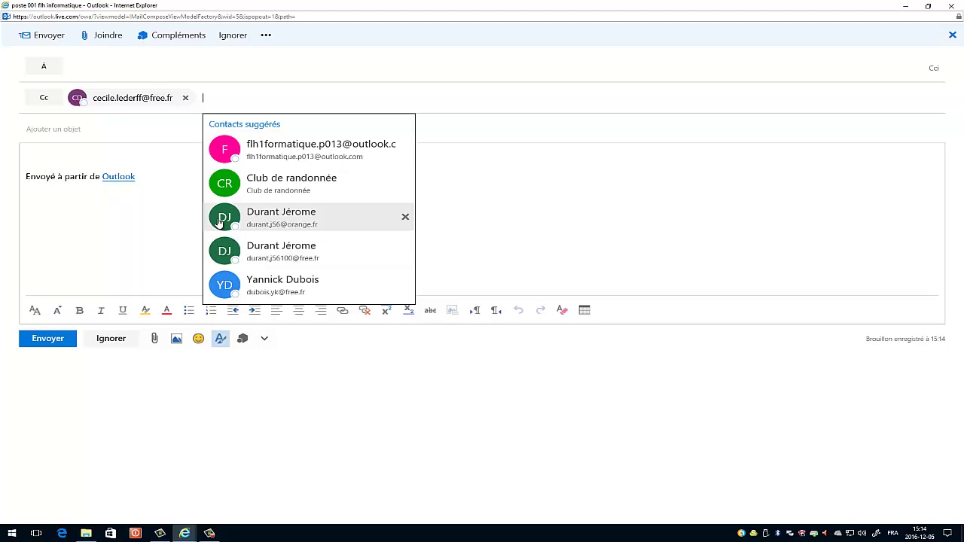
{"action": "left_click", "coordinate": [221, 289]}
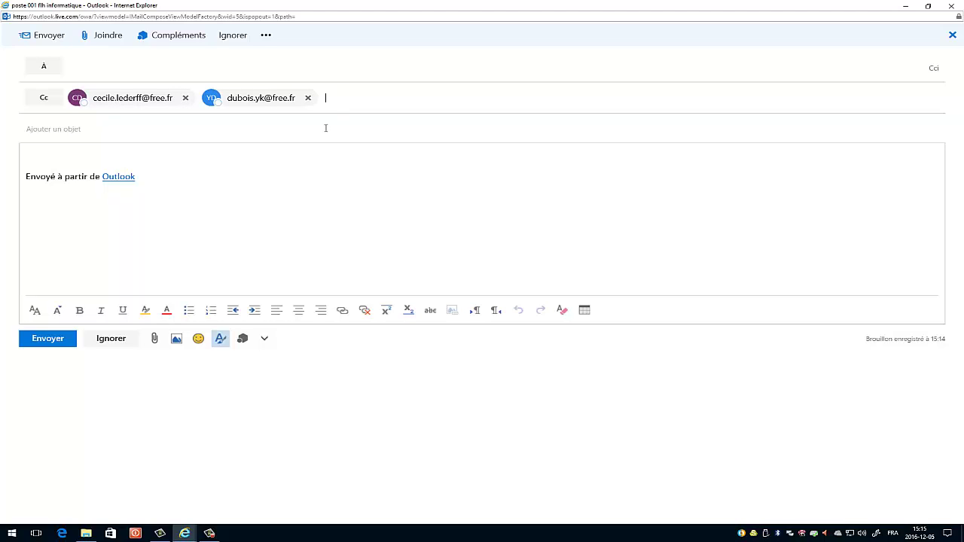
{"action": "left_click", "coordinate": [43, 160]}
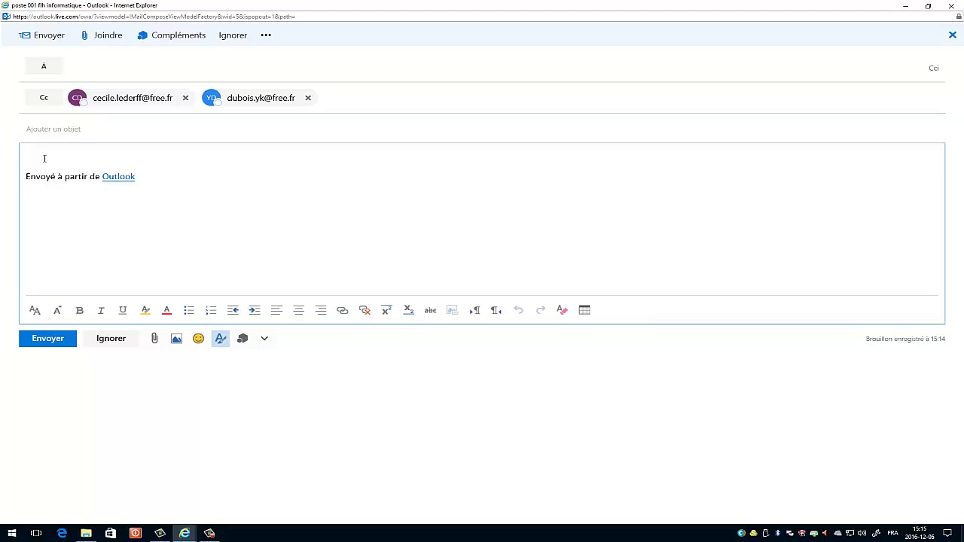
{"action": "left_click", "coordinate": [309, 98]}
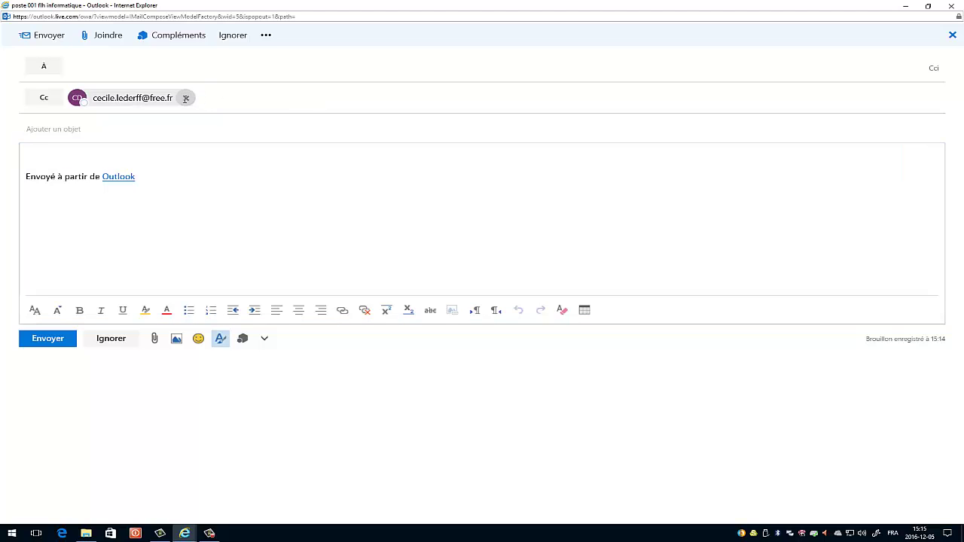
{"action": "left_click", "coordinate": [185, 98]}
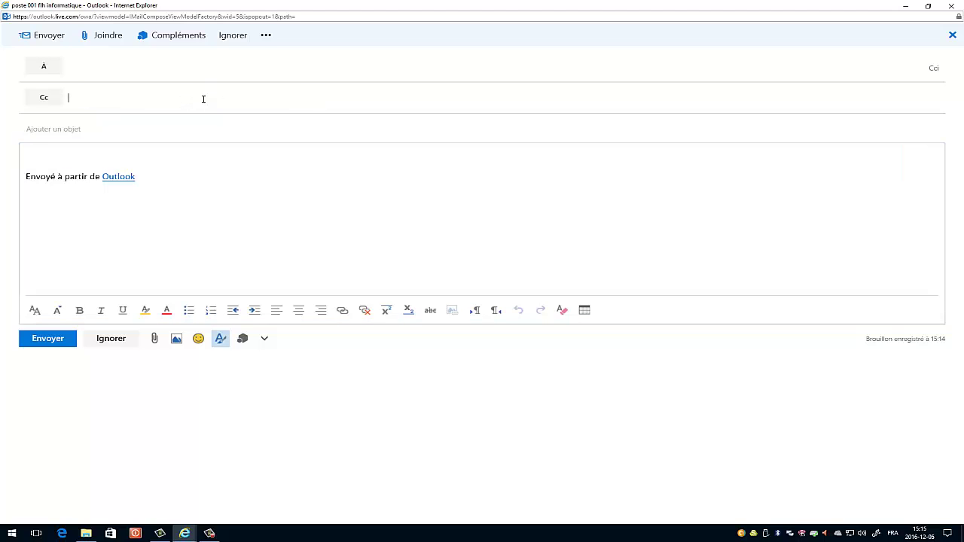
Step: Show the Cci line and add the suggested contacts with initials CD and YD as blind-copy recipients
{"action": "left_click", "coordinate": [934, 70]}
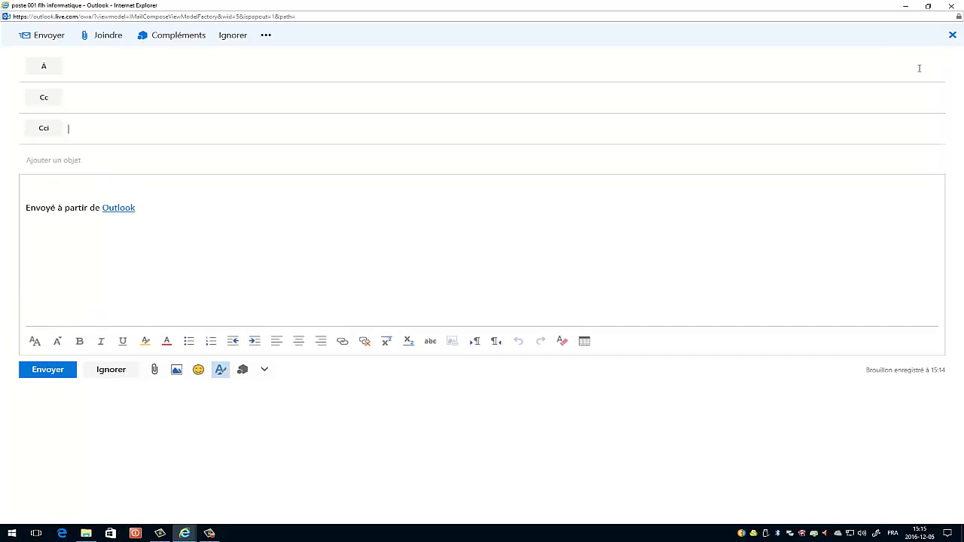
{"action": "left_click", "coordinate": [75, 128]}
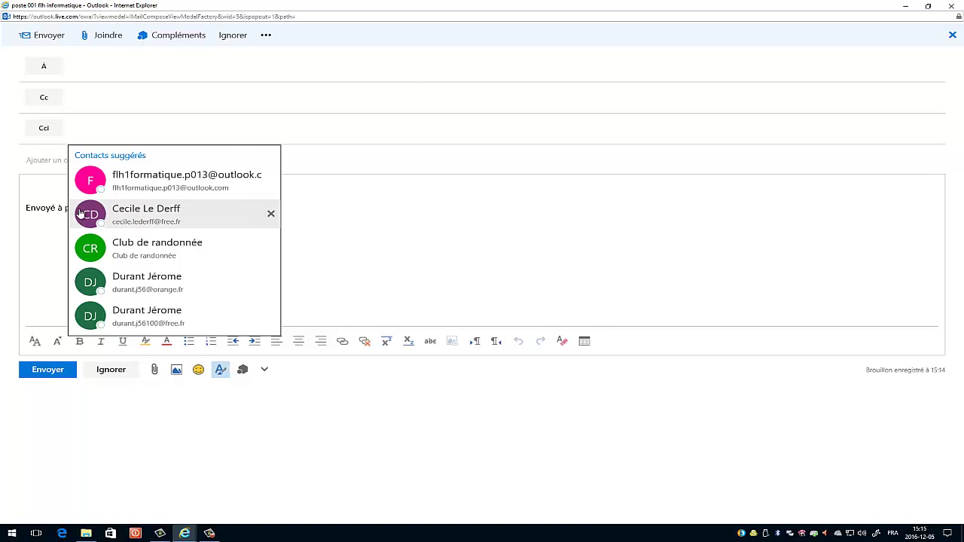
{"action": "key", "text": "Escape"}
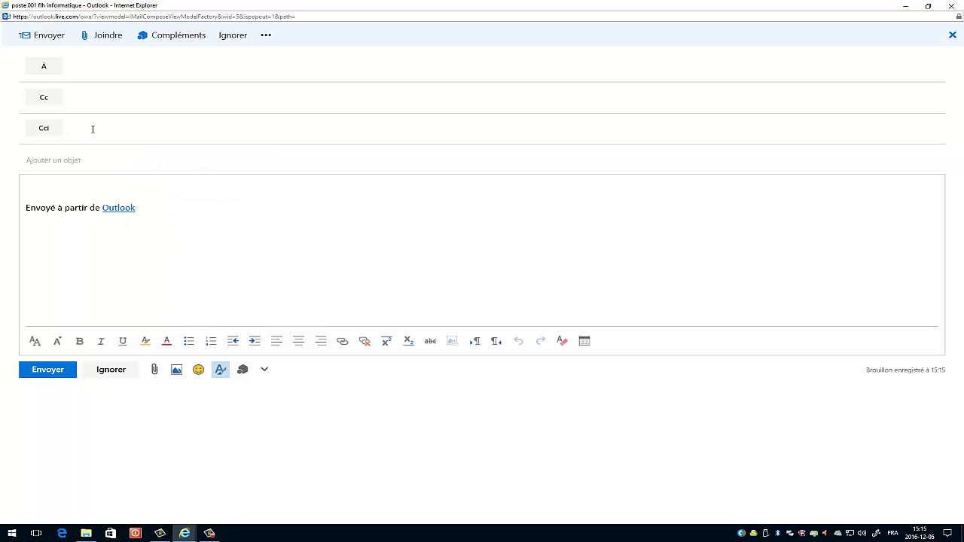
{"action": "left_click", "coordinate": [92, 128]}
{"action": "left_click", "coordinate": [96, 216]}
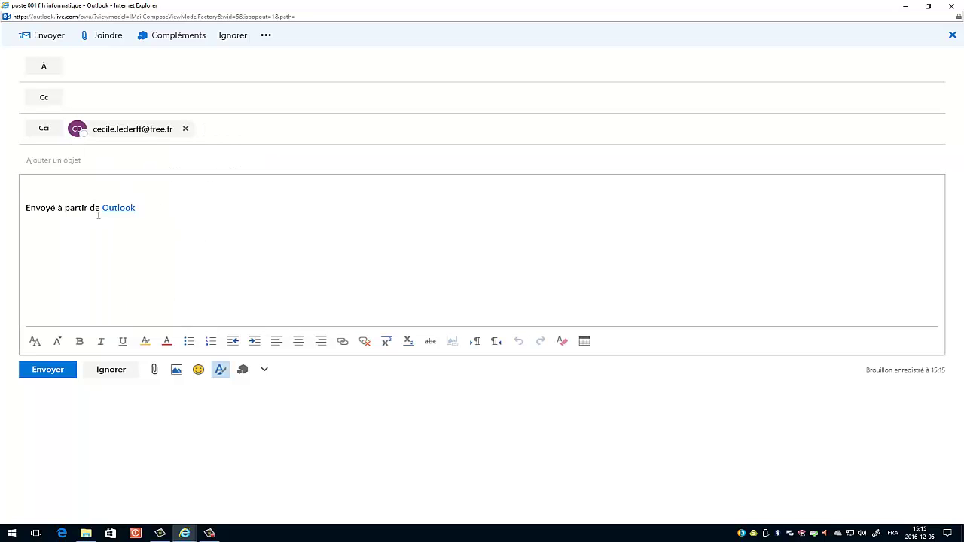
{"action": "left_click", "coordinate": [247, 134]}
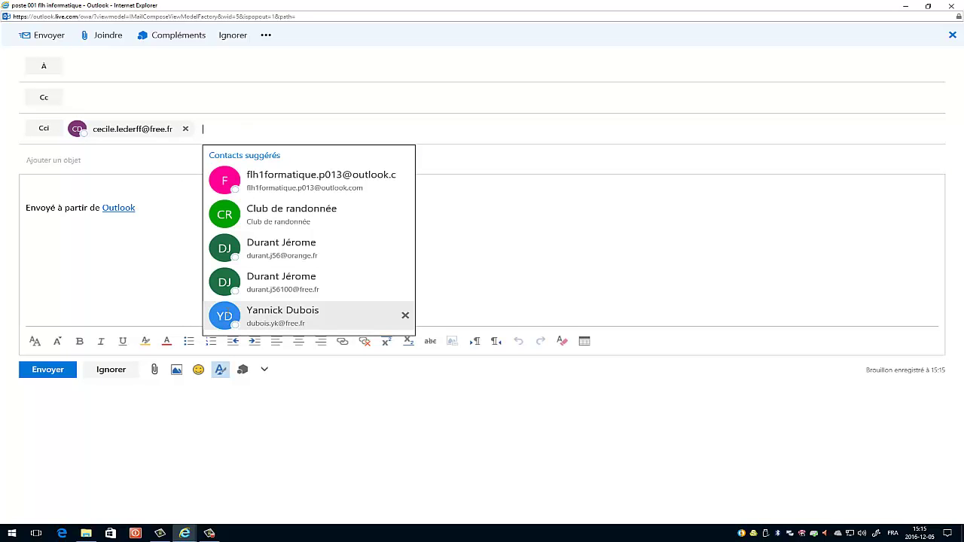
{"action": "left_click", "coordinate": [228, 318]}
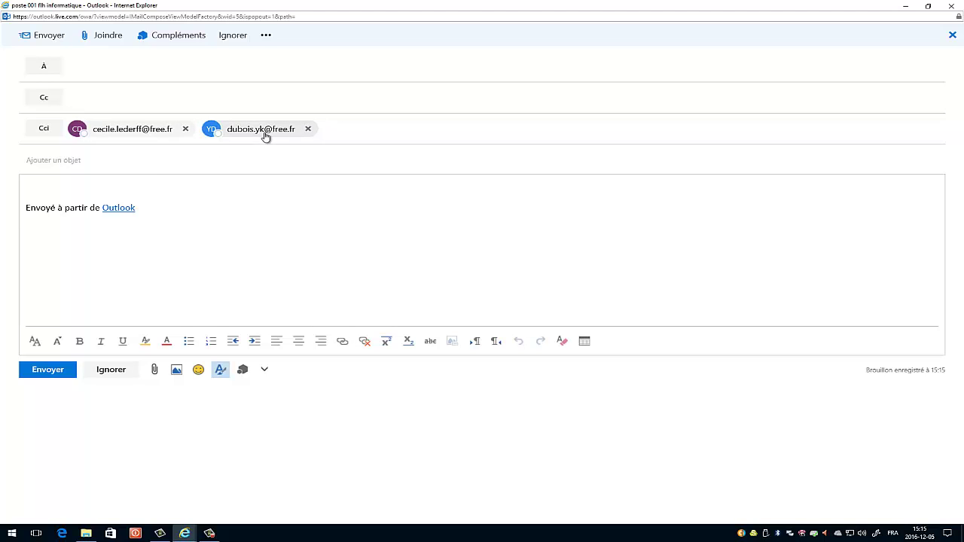
{"action": "left_click", "coordinate": [85, 193]}
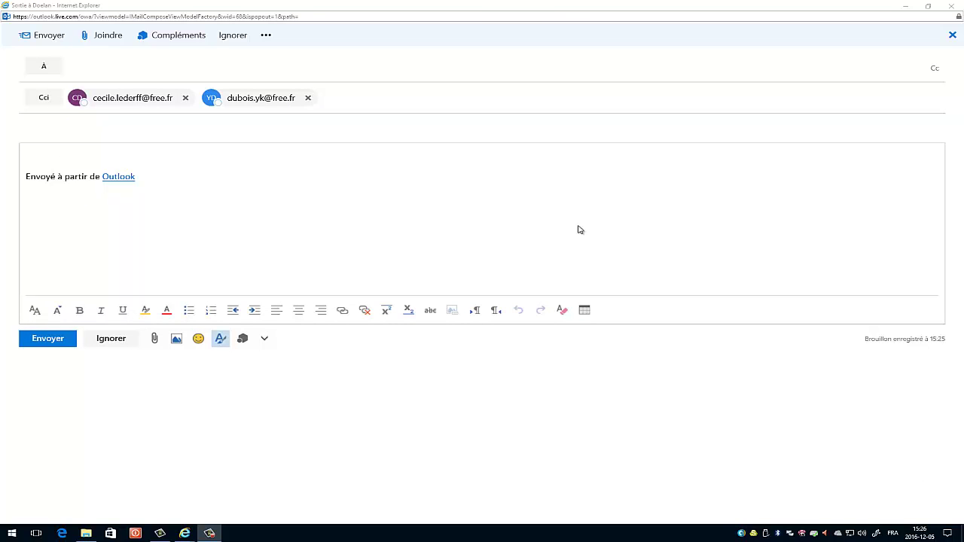
Step: Set the subject to "Sortie à Doélan" and write "Bonjour !" above the signature in the message body
{"action": "left_click", "coordinate": [40, 130]}
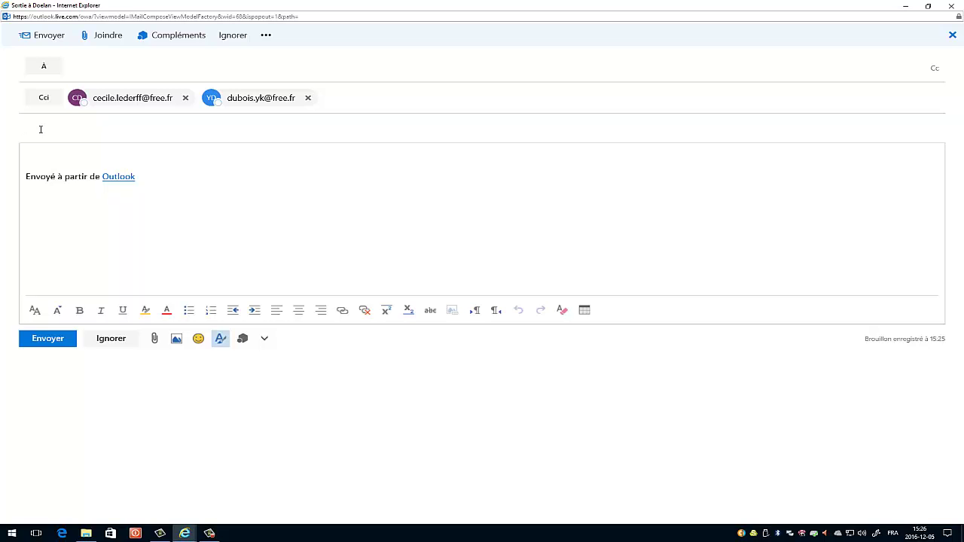
{"action": "type", "text": "Sortie à Doelan"}
{"action": "left_click", "coordinate": [58, 153]}
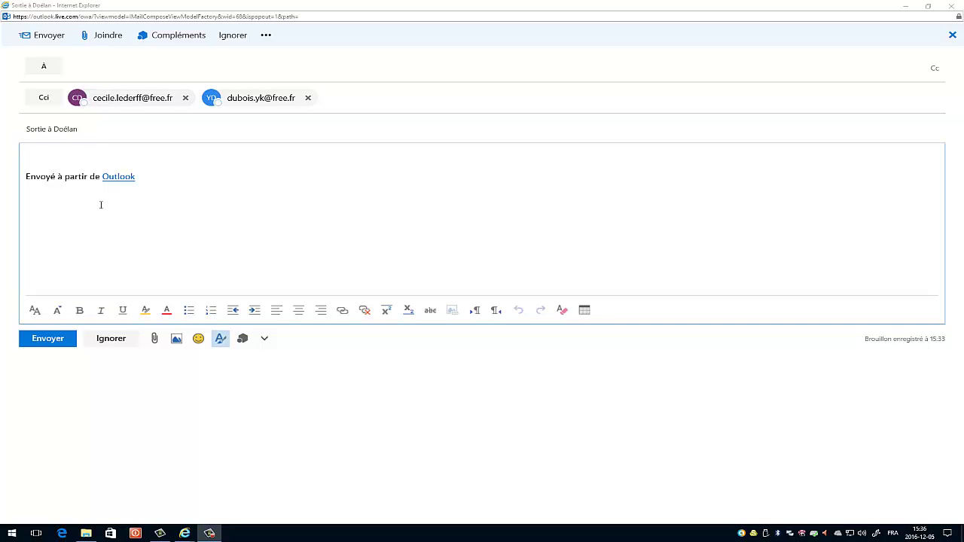
{"action": "left_click", "coordinate": [39, 160]}
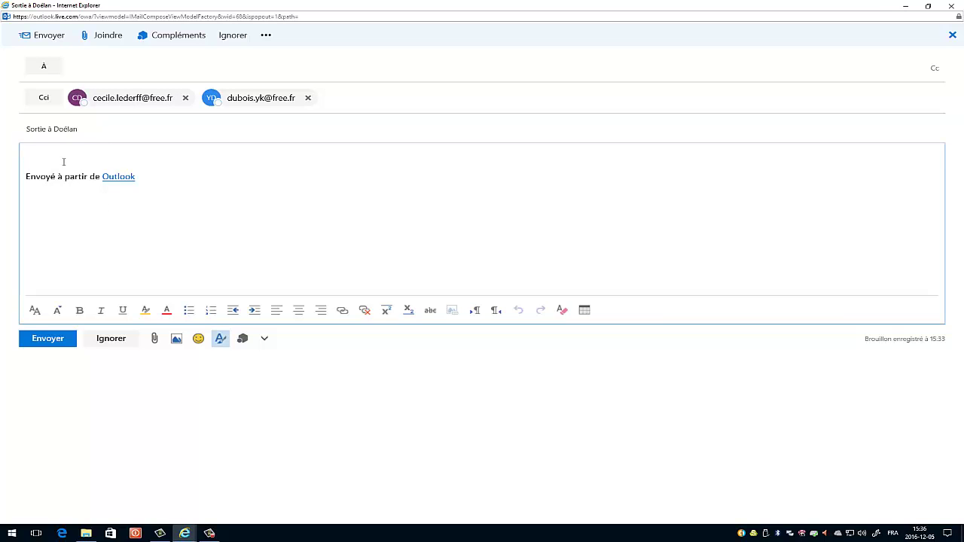
{"action": "type", "text": "Bonjour !"}
Step: Format the greeting "Bonjour !" as 16-point Comic Sans MS and start a new line below it
{"action": "left_click_drag", "start_coordinate": [64, 155], "coordinate": [25, 161]}
{"action": "triple_click", "coordinate": [26, 161]}
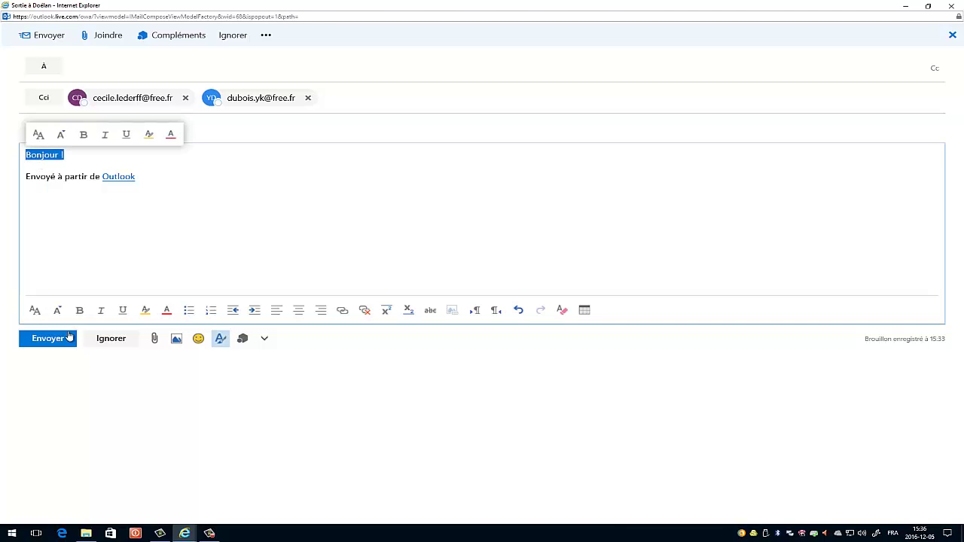
{"action": "left_click", "coordinate": [79, 160]}
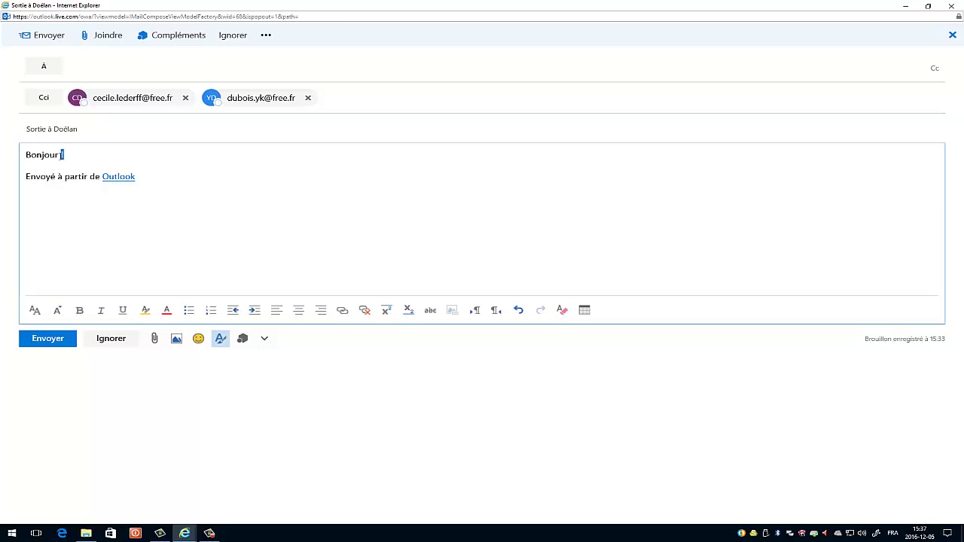
{"action": "key", "text": "shift+Home"}
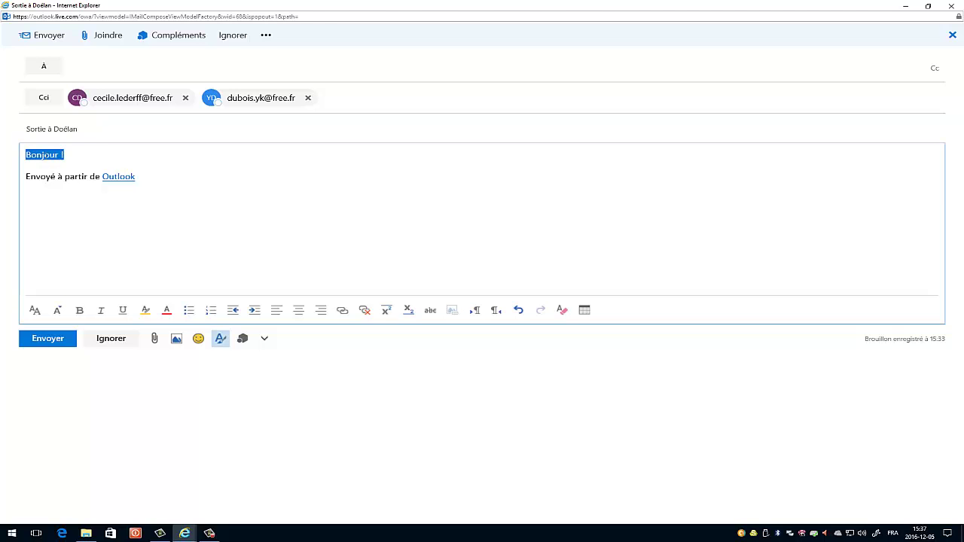
{"action": "left_click", "coordinate": [57, 312]}
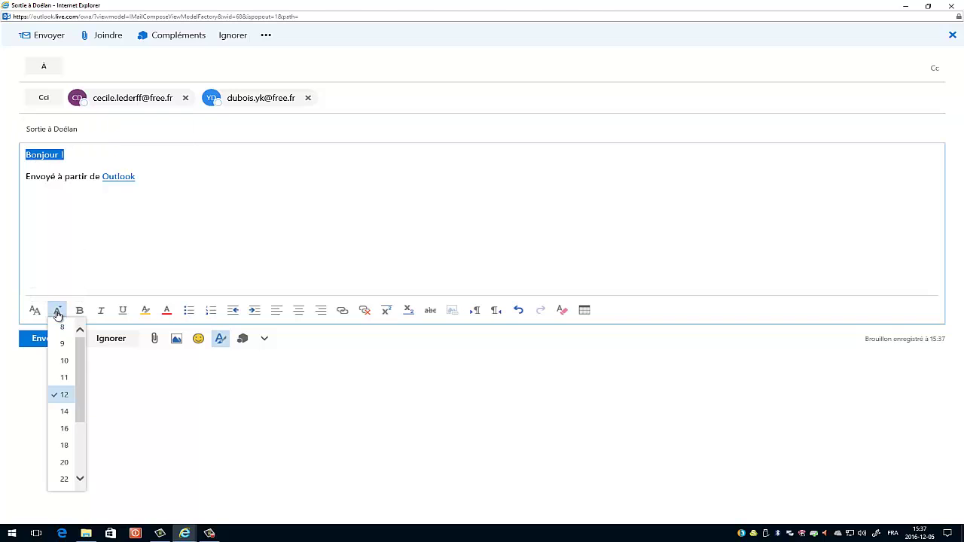
{"action": "left_click", "coordinate": [64, 428]}
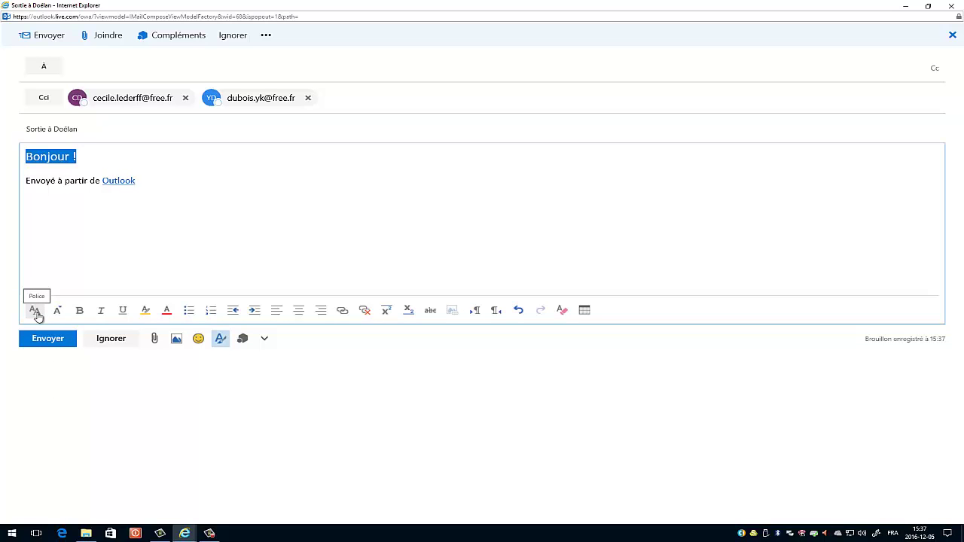
{"action": "left_click", "coordinate": [35, 311]}
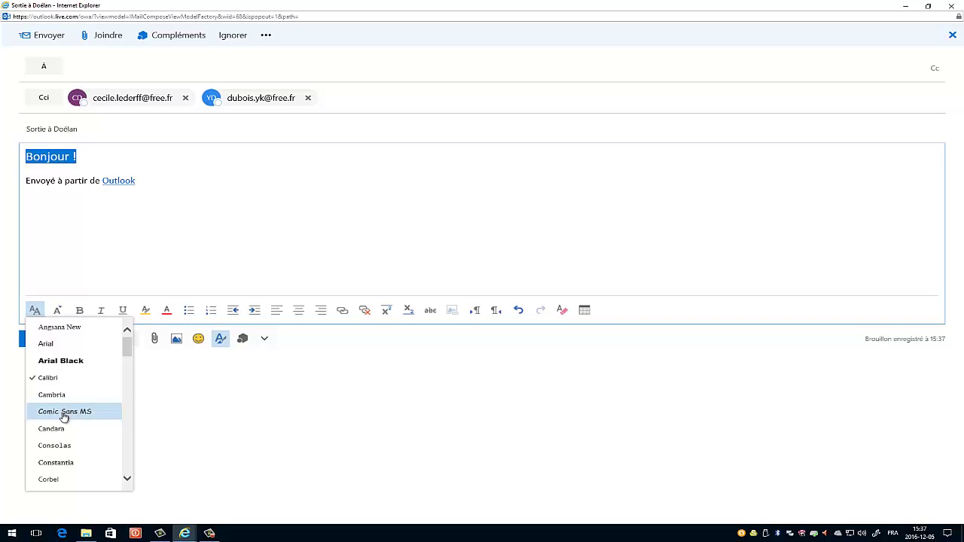
{"action": "left_click", "coordinate": [64, 411]}
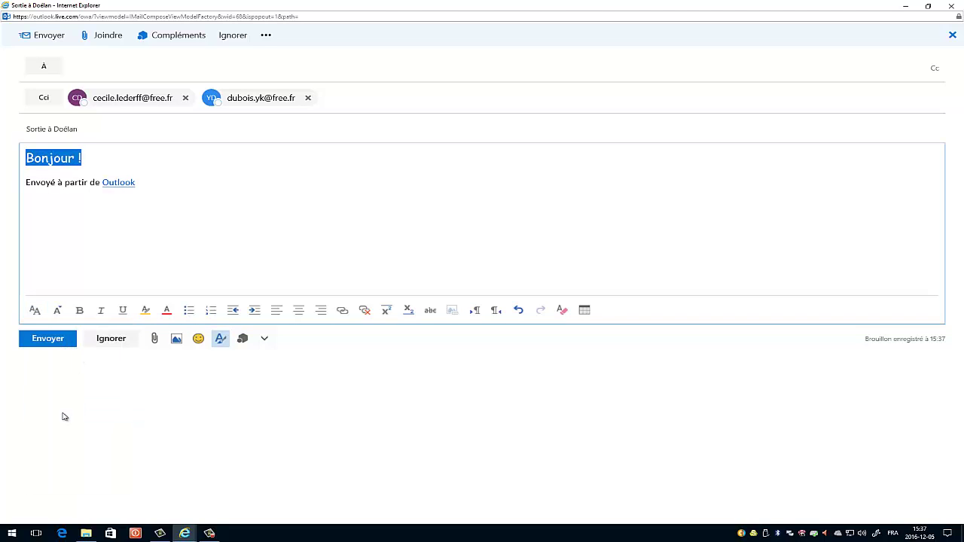
{"action": "left_click", "coordinate": [83, 162]}
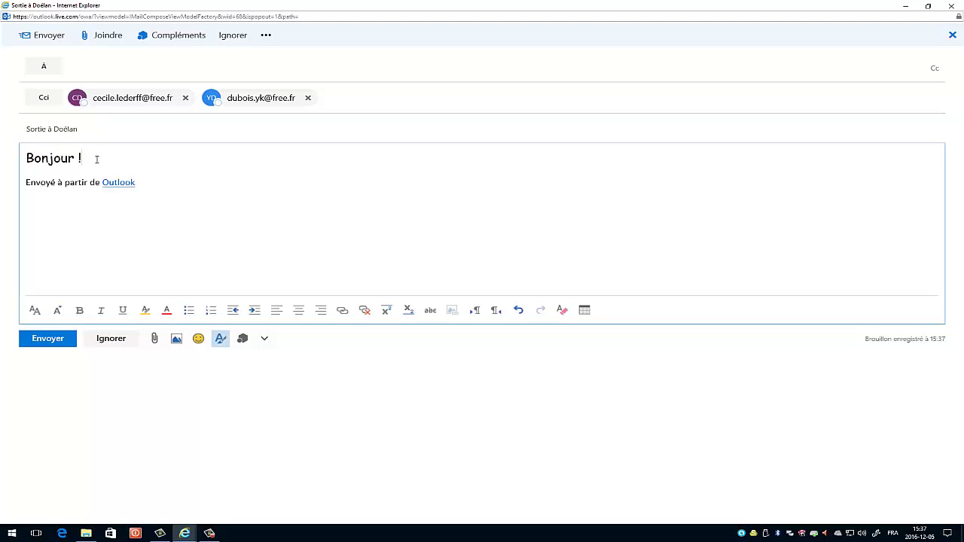
{"action": "key", "text": "Return"}
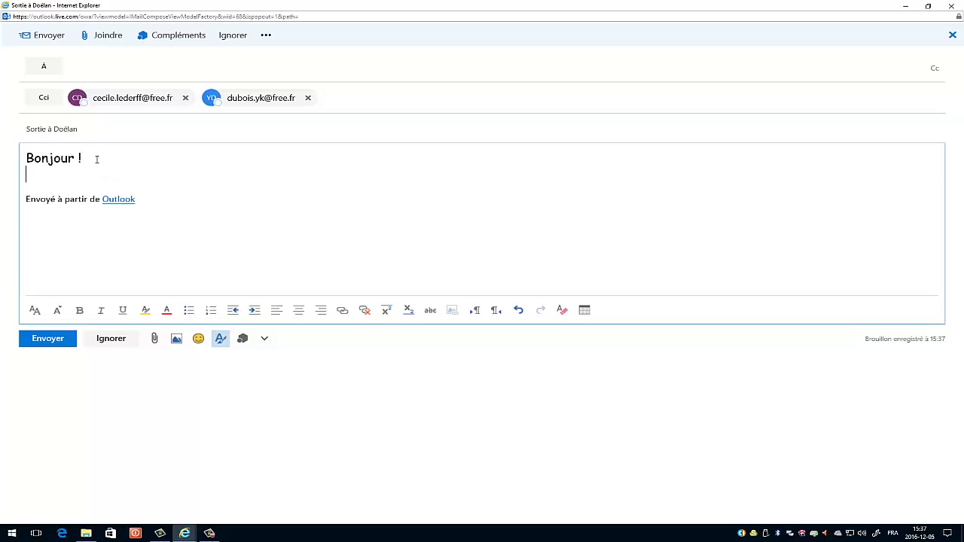
Step: Leave a blank line below the greeting and write "Je vous propose une sortie de club à Doelan." in the message body
{"action": "key", "text": "BackSpace"}
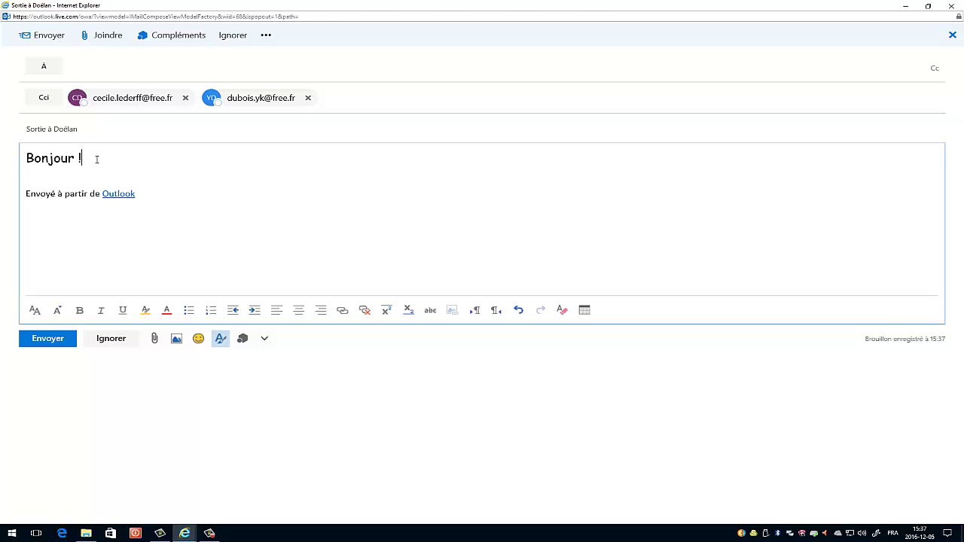
{"action": "key", "text": "Return"}
{"action": "key", "text": "Return"}
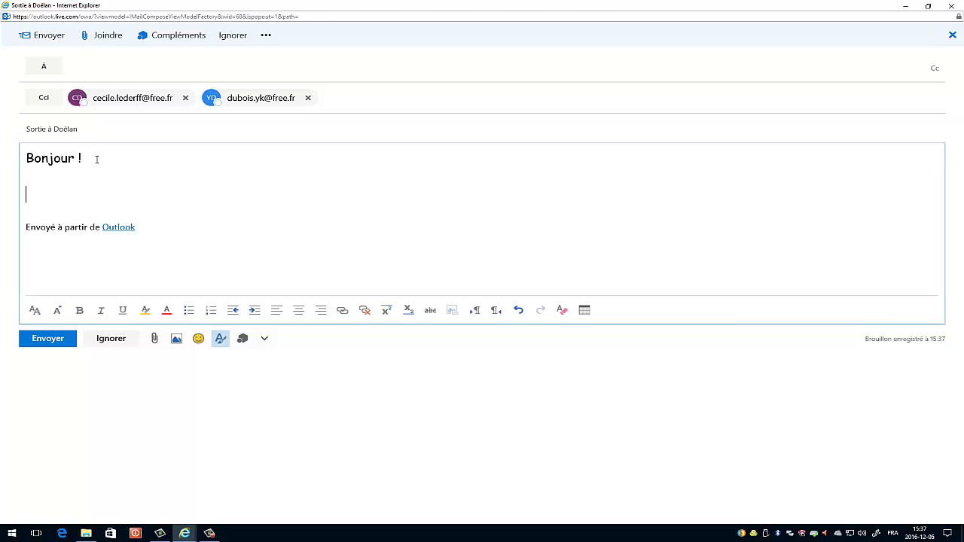
{"action": "type", "text": "Je vous propos"}
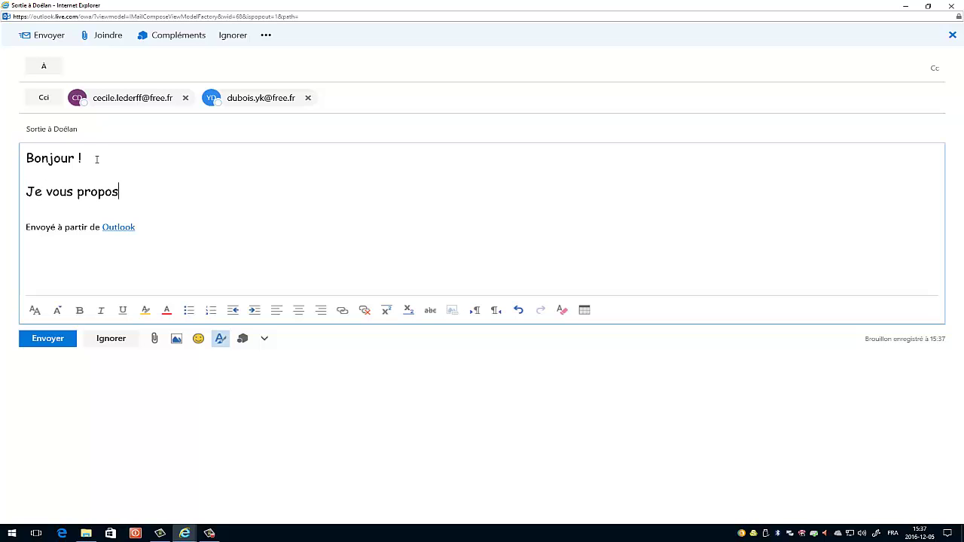
{"action": "type", "text": "e une sortie de clu"}
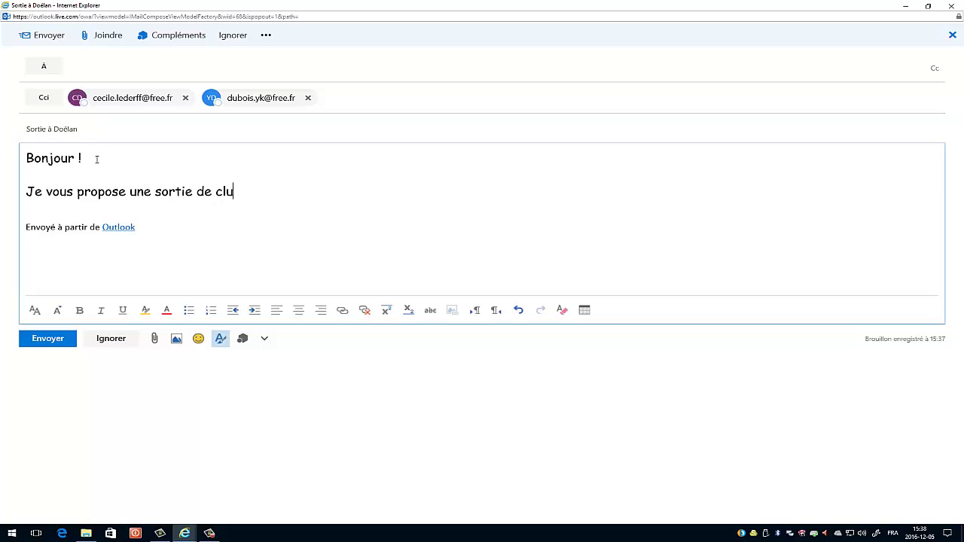
{"action": "type", "text": "b à Doelan."}
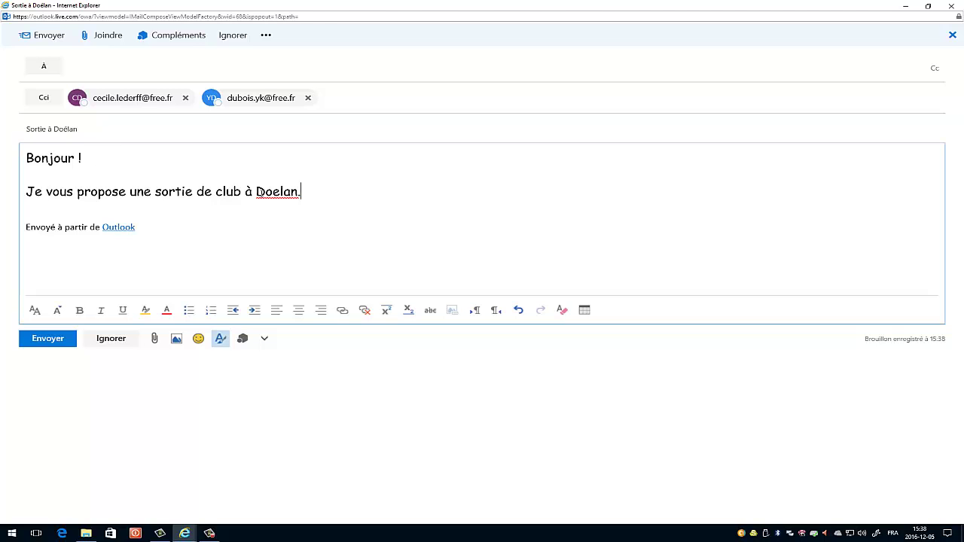
Step: Format the word "Doelan" in the message sentence as bold, underlined and italic
{"action": "left_click_drag", "start_coordinate": [256, 192], "coordinate": [295, 198]}
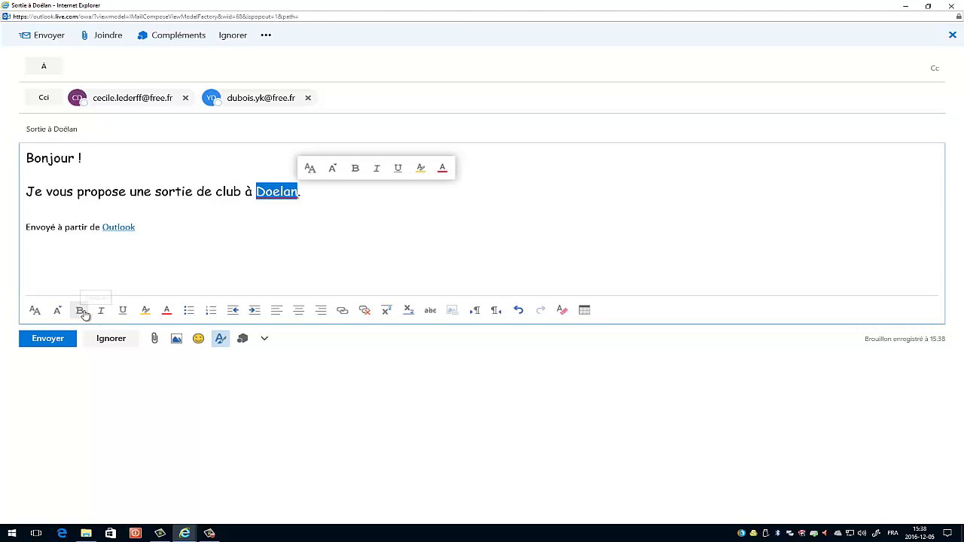
{"action": "left_click", "coordinate": [81, 312]}
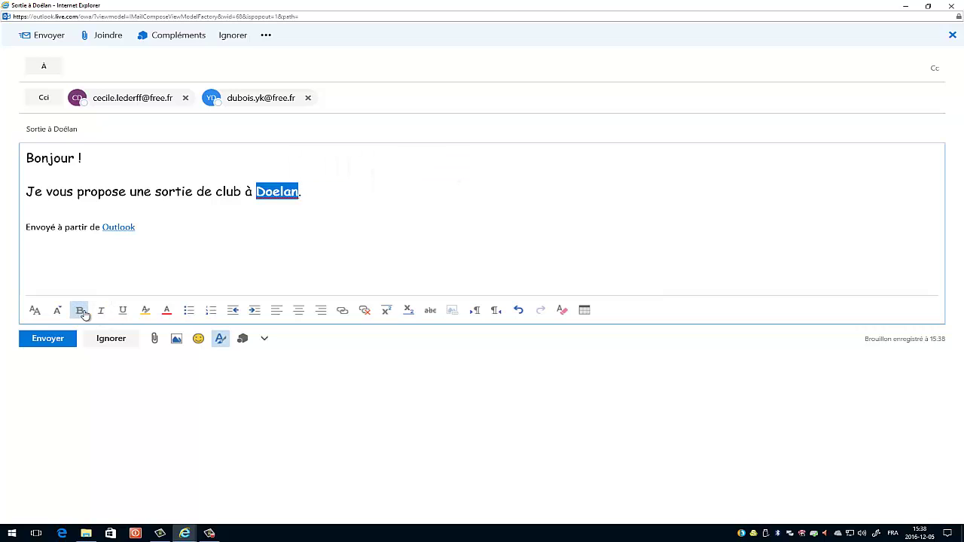
{"action": "left_click", "coordinate": [124, 313]}
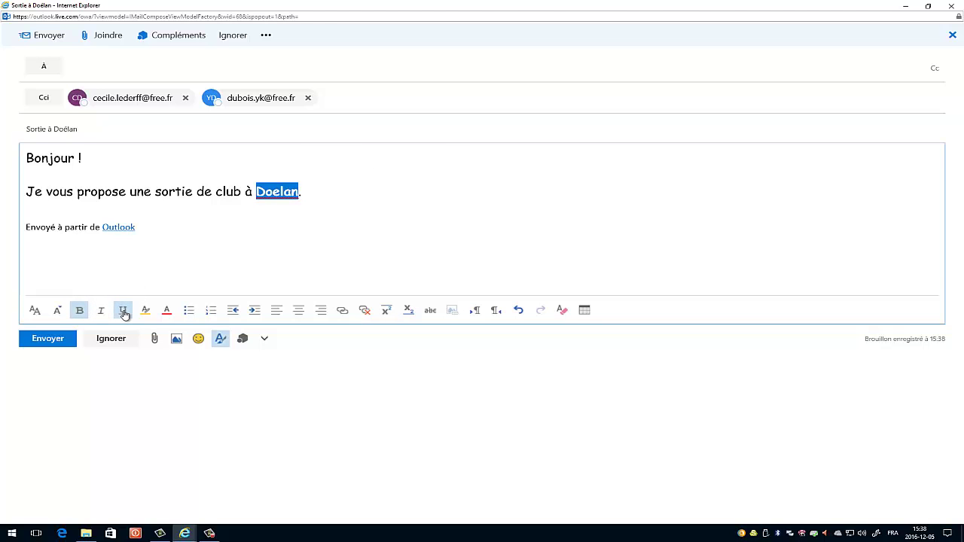
{"action": "left_click", "coordinate": [124, 314]}
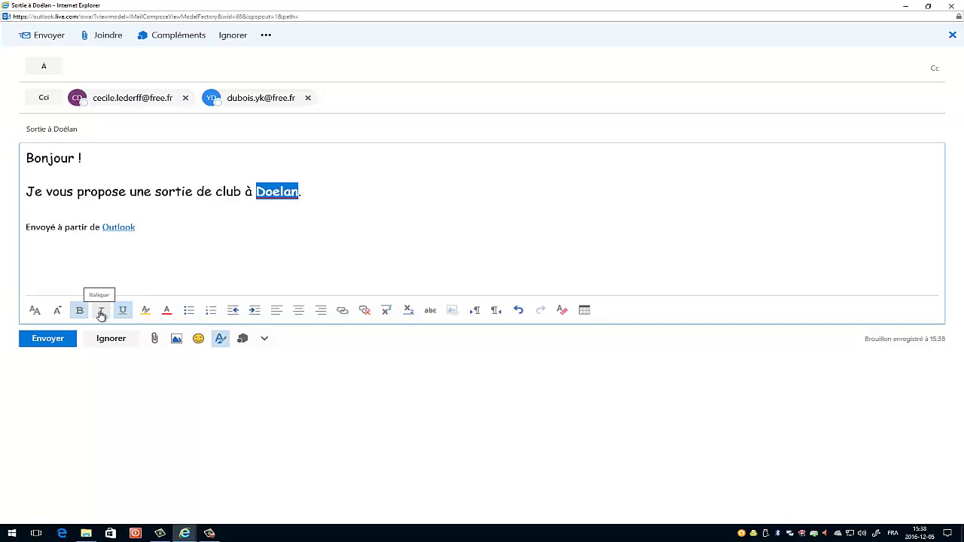
{"action": "left_click", "coordinate": [101, 314]}
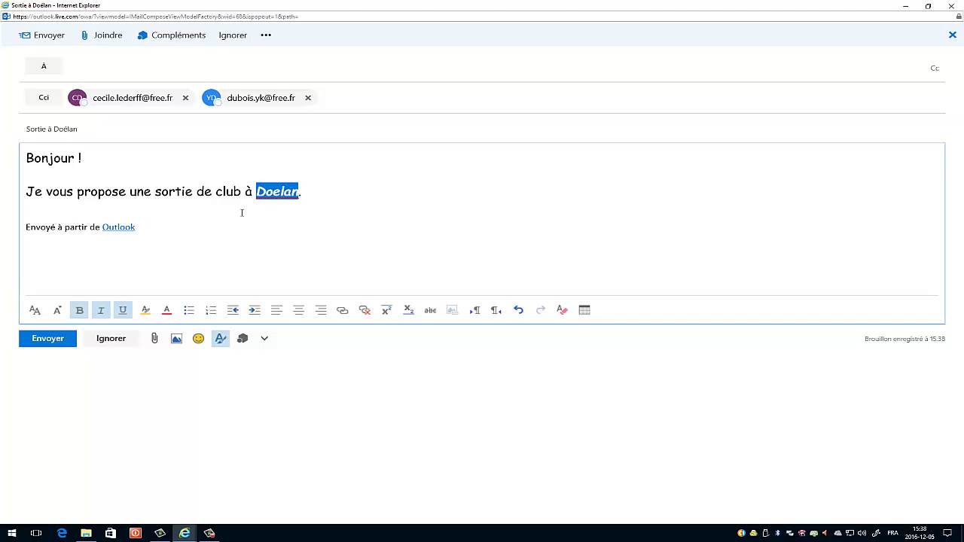
{"action": "left_click", "coordinate": [323, 199]}
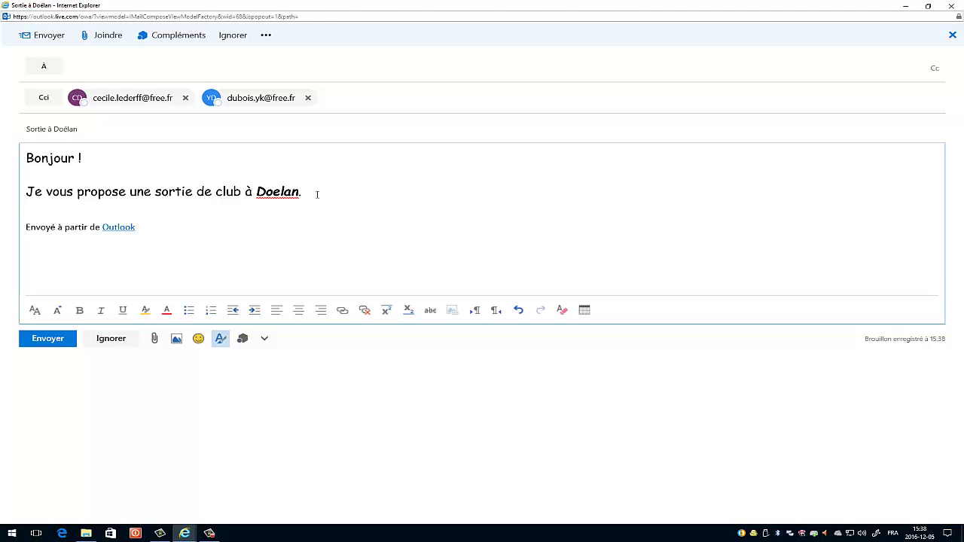
Step: Sign the message with the sender's first name on a new line below the sentence and set it to 16 points
{"action": "key", "text": "Return"}
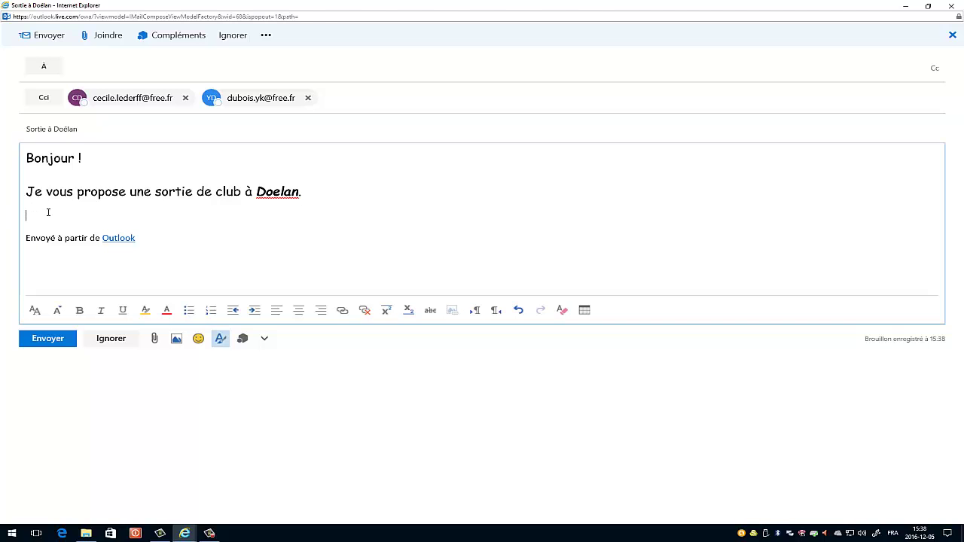
{"action": "type", "text": "Laurent"}
{"action": "double_click", "coordinate": [28, 218]}
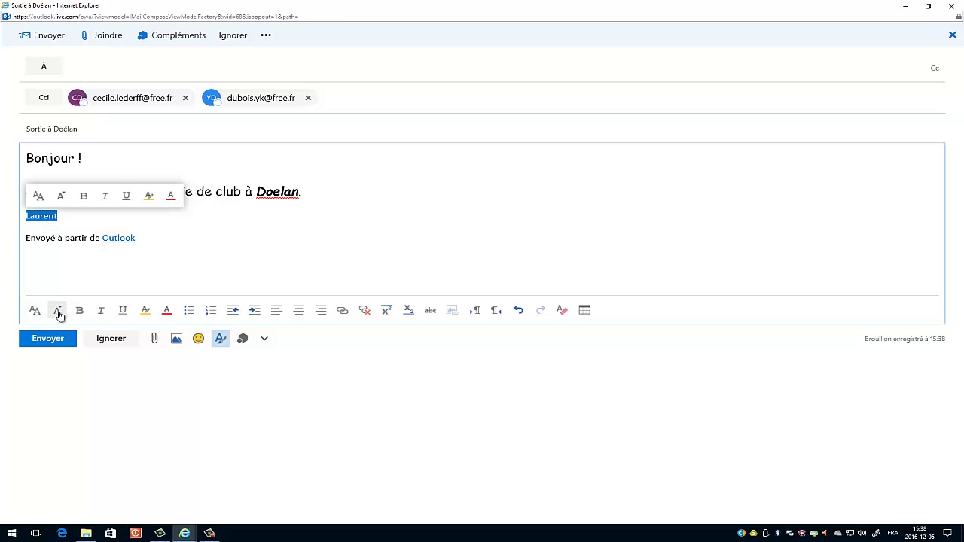
{"action": "left_click", "coordinate": [58, 312]}
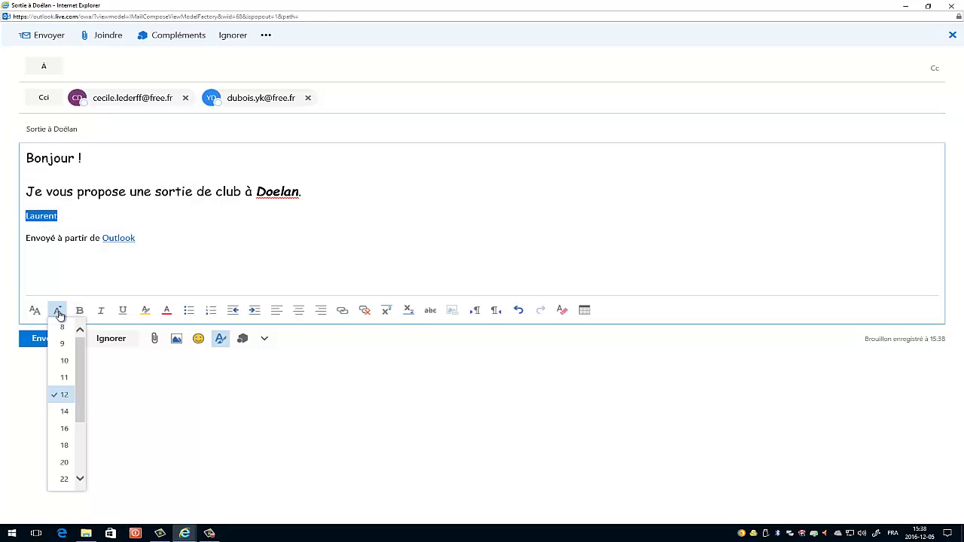
{"action": "left_click", "coordinate": [65, 428]}
{"action": "left_click", "coordinate": [148, 222]}
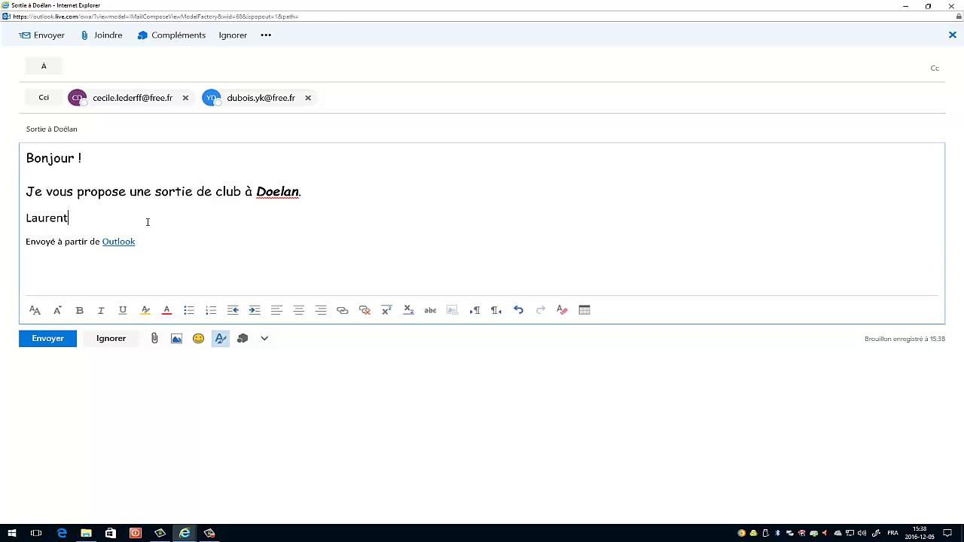
{"action": "left_click", "coordinate": [35, 312]}
{"action": "left_click", "coordinate": [37, 313]}
{"action": "left_click", "coordinate": [36, 313]}
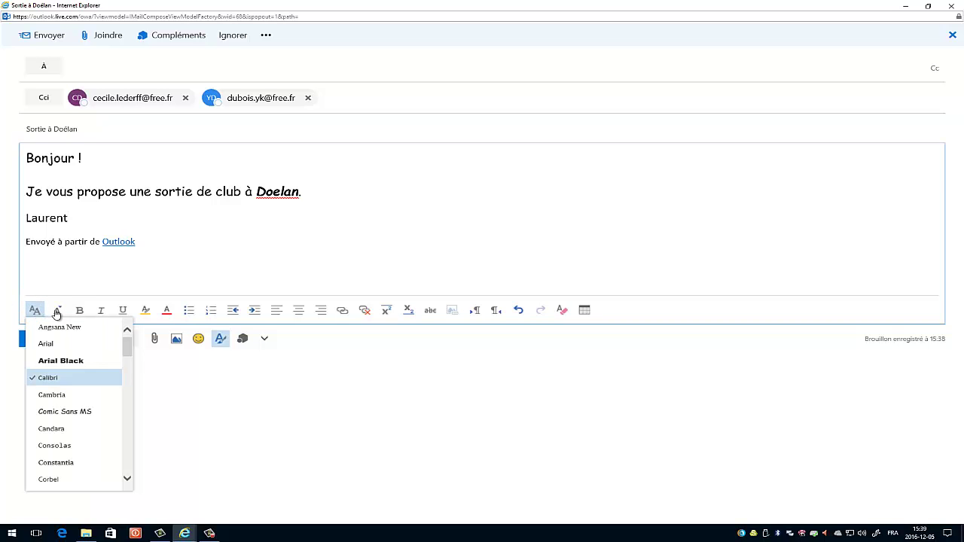
{"action": "left_click", "coordinate": [56, 310]}
{"action": "left_click", "coordinate": [56, 312]}
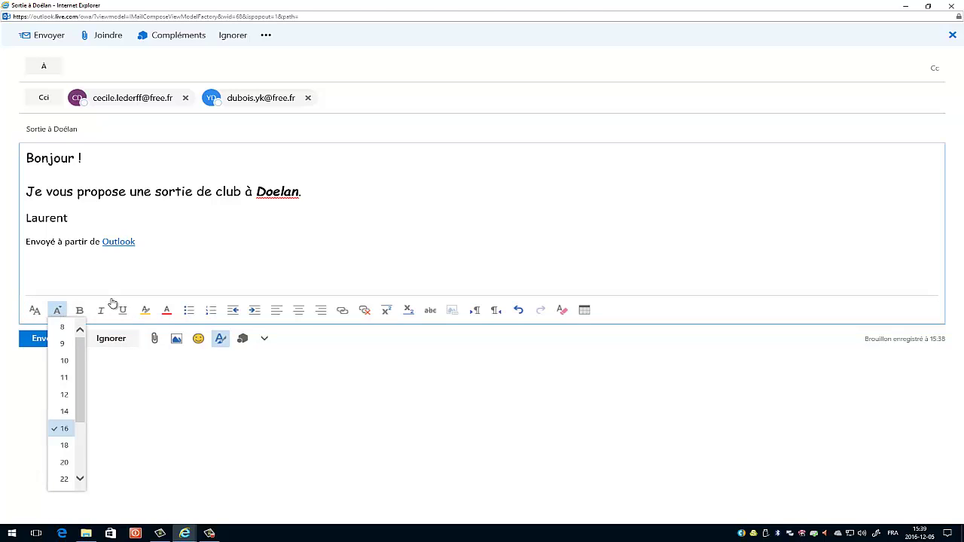